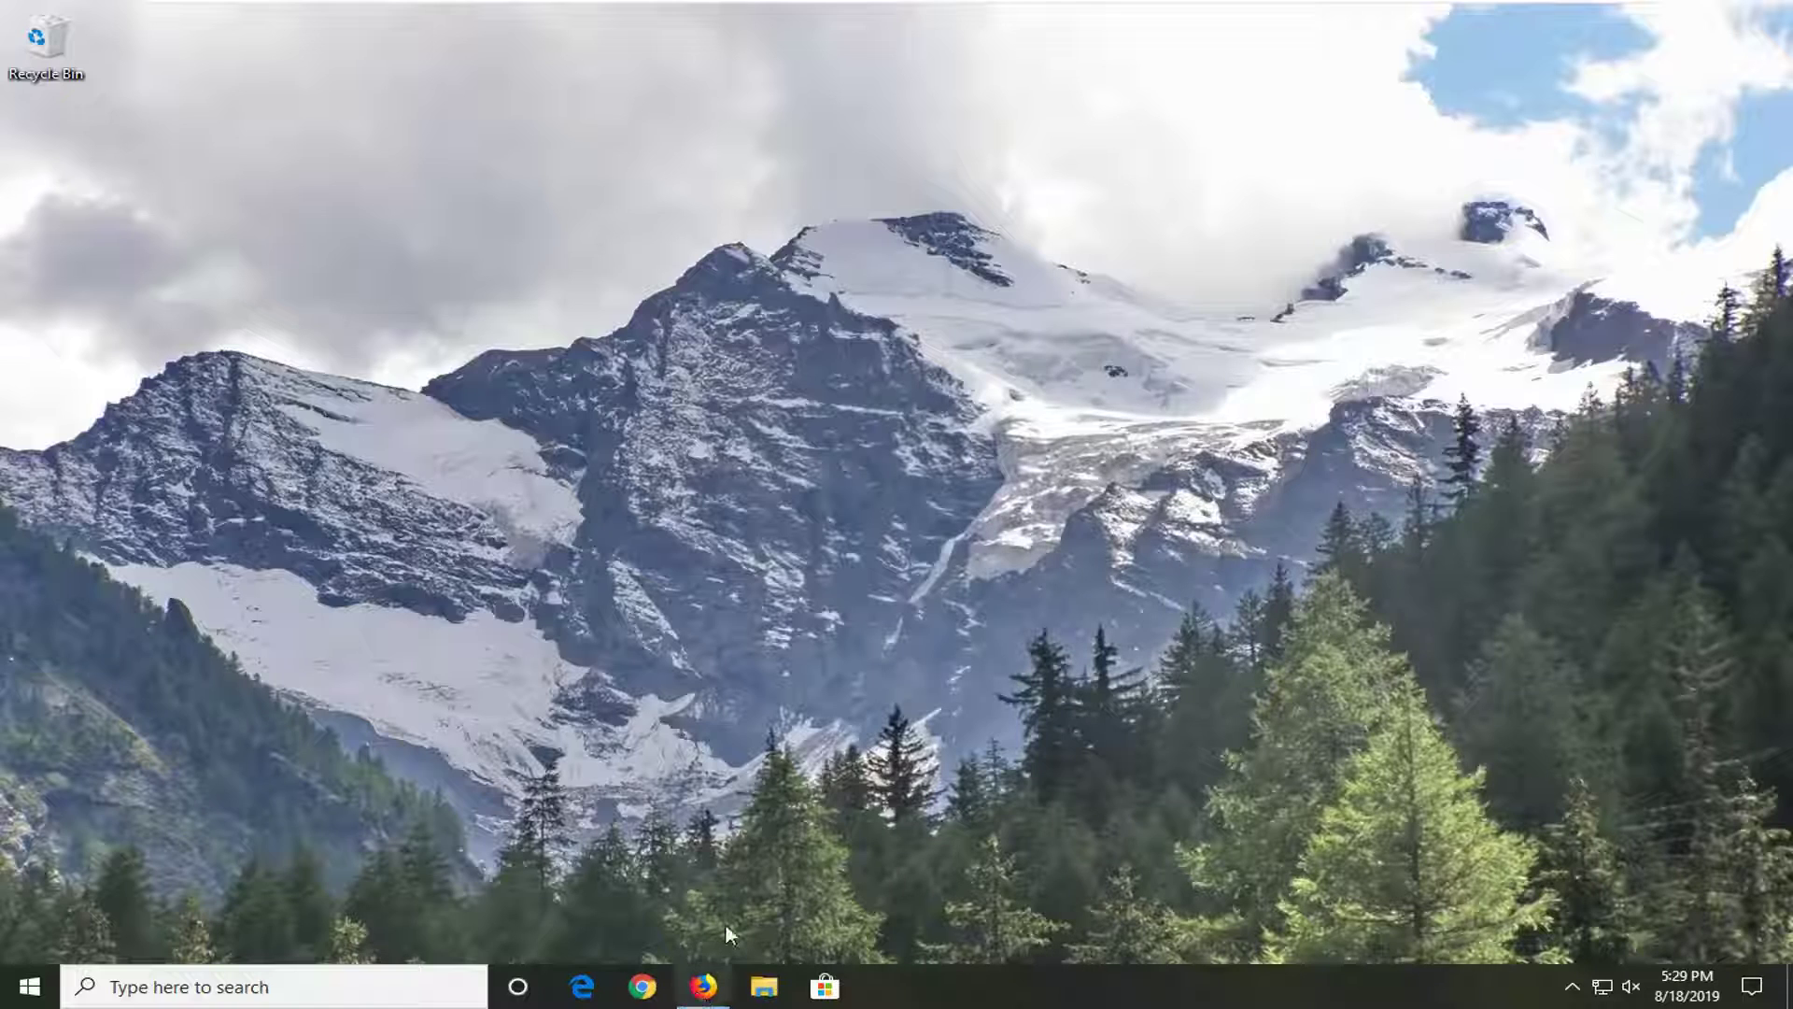
Bring up Firefox, go to about:config, and accept the warranty warning.
{"action": "left_click", "coordinate": [703, 987]}
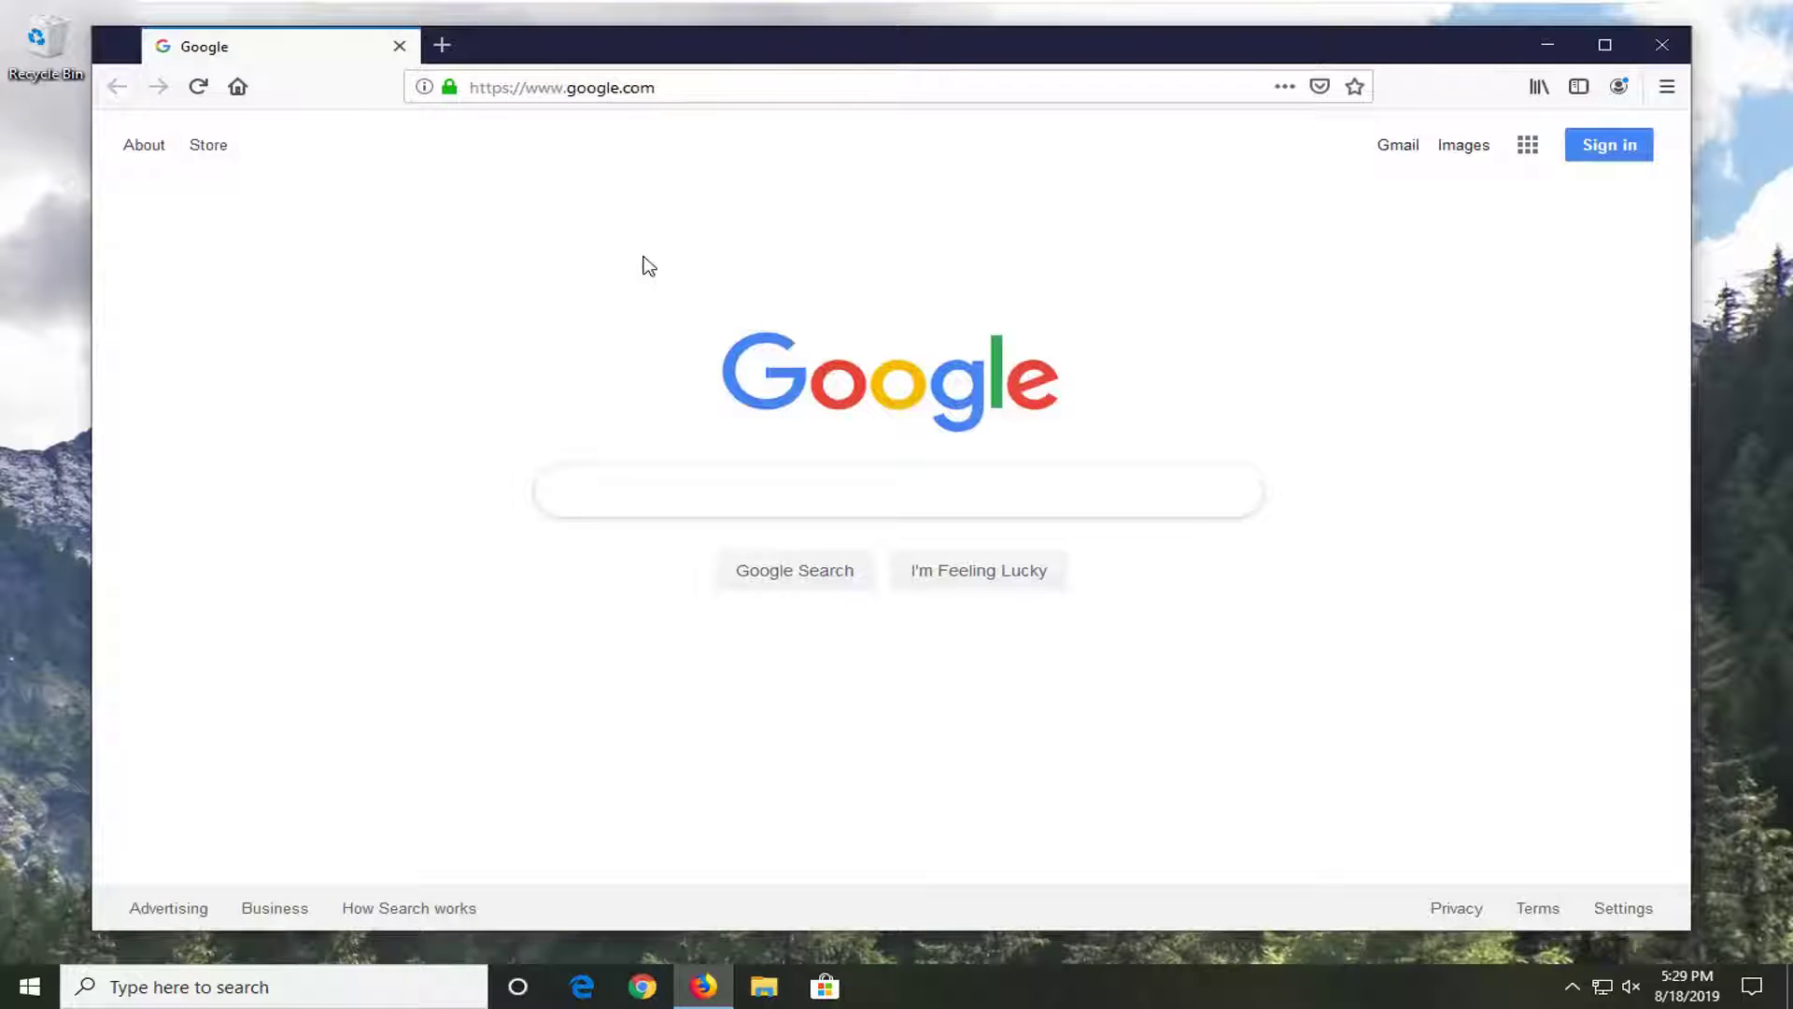
{"action": "left_click", "coordinate": [567, 87]}
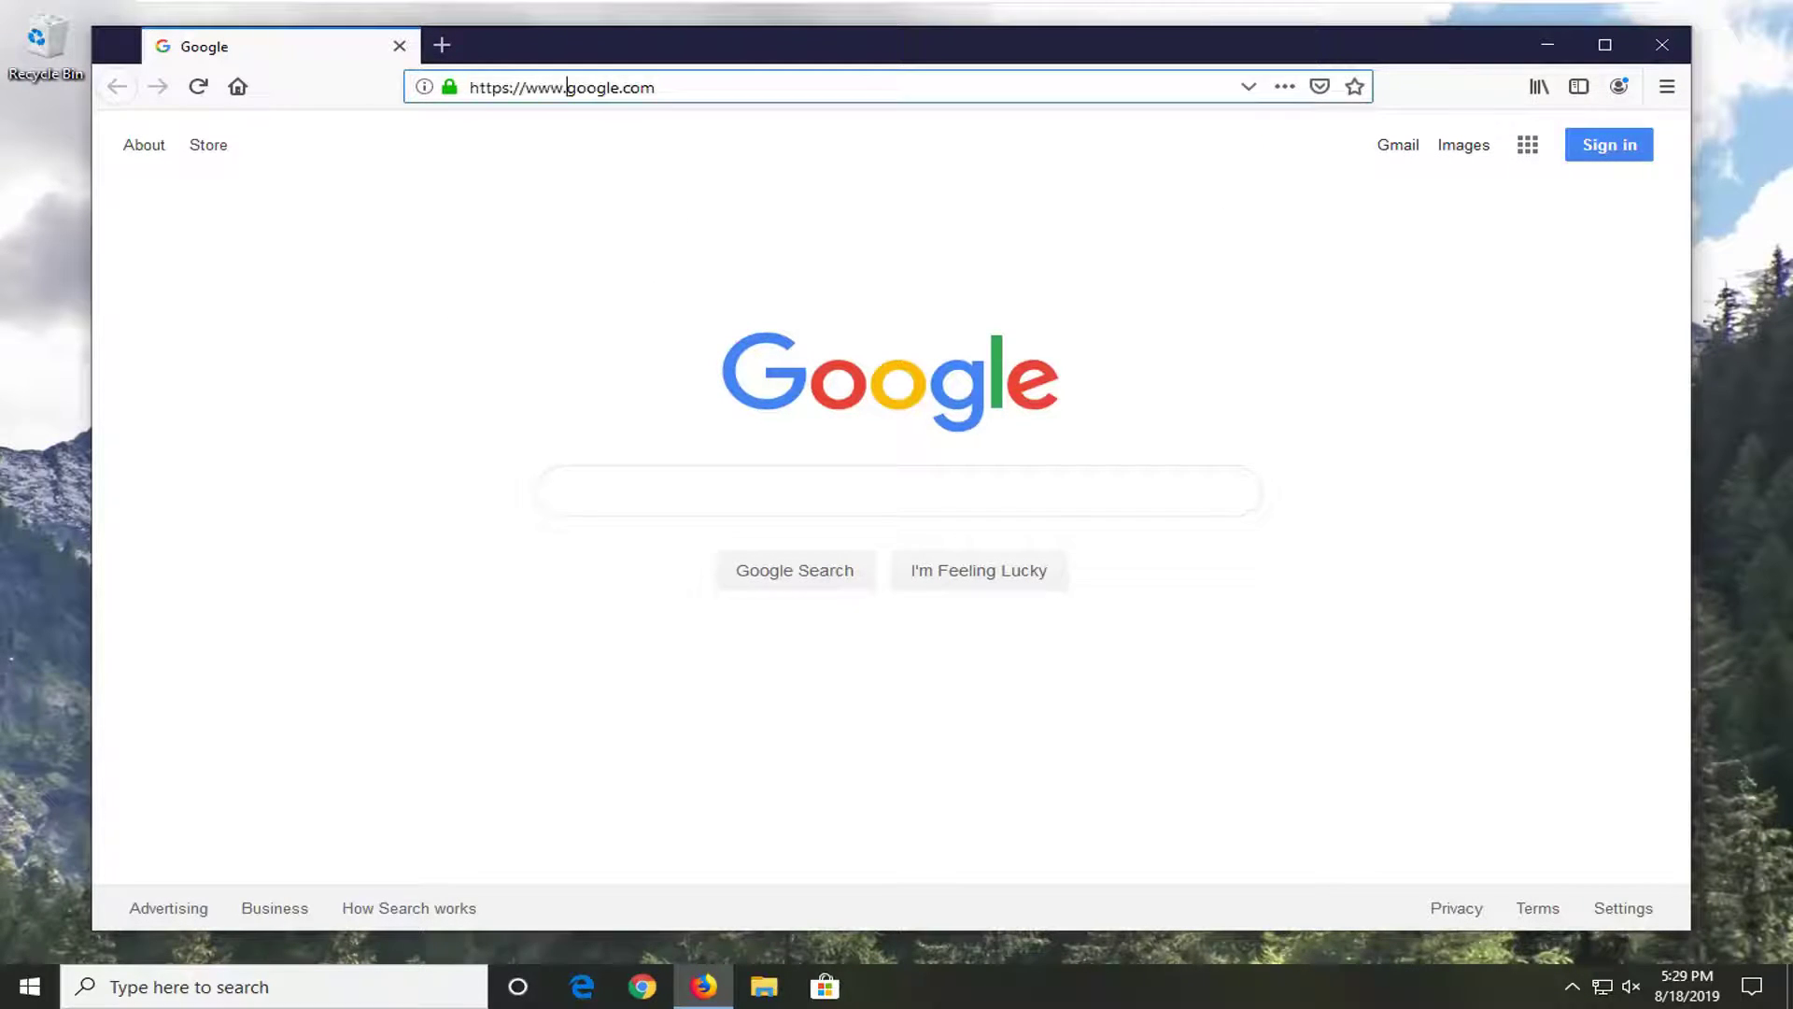
{"action": "type", "text": "a"}
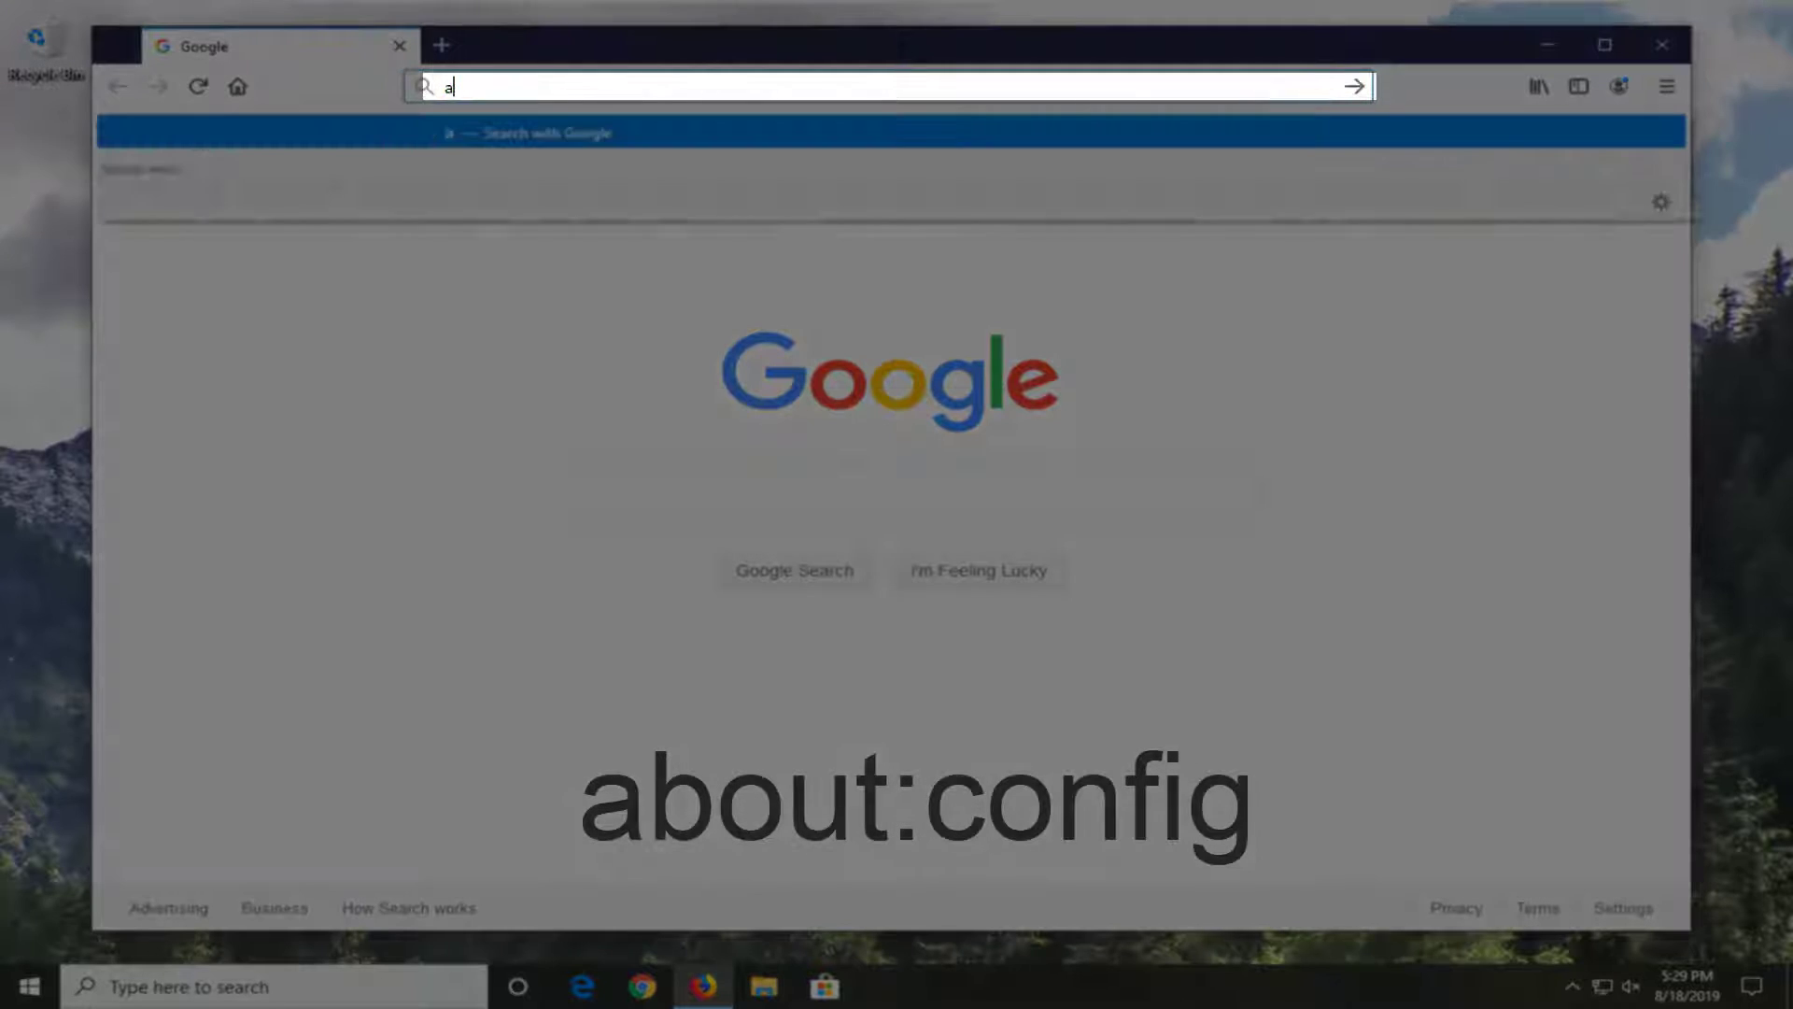
{"action": "type", "text": "bout:c"}
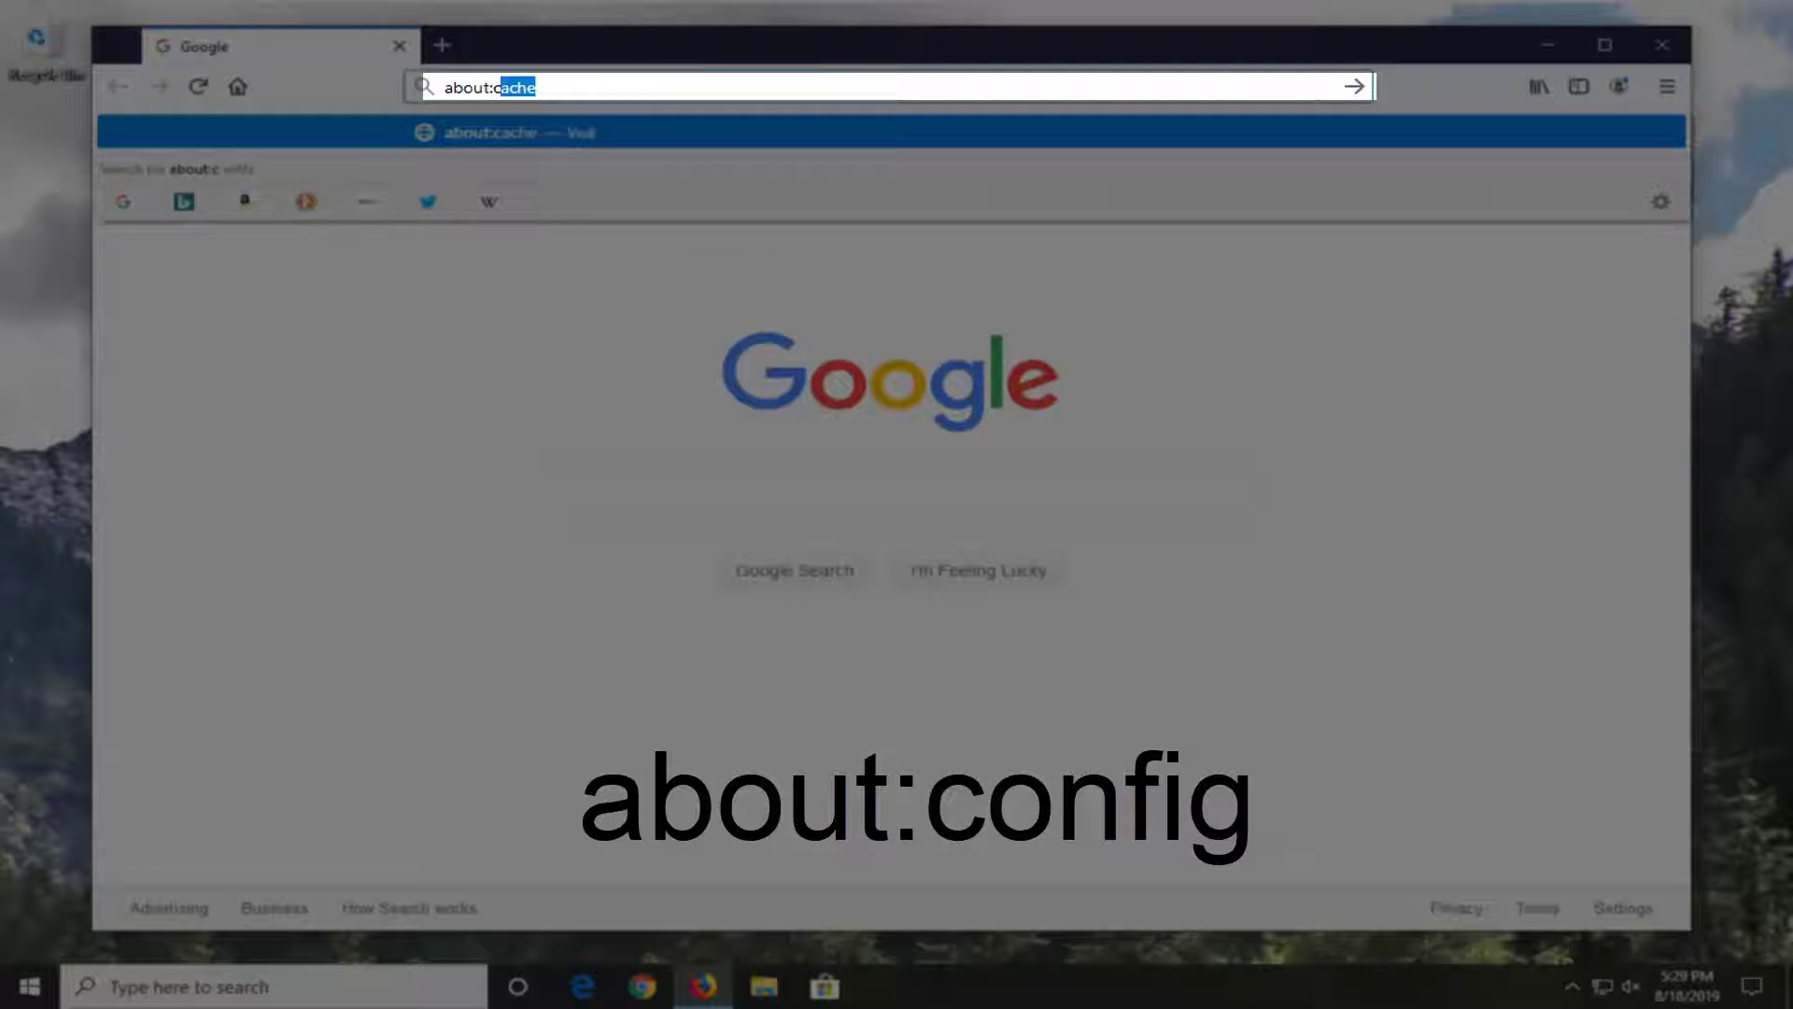
{"action": "type", "text": "onfig"}
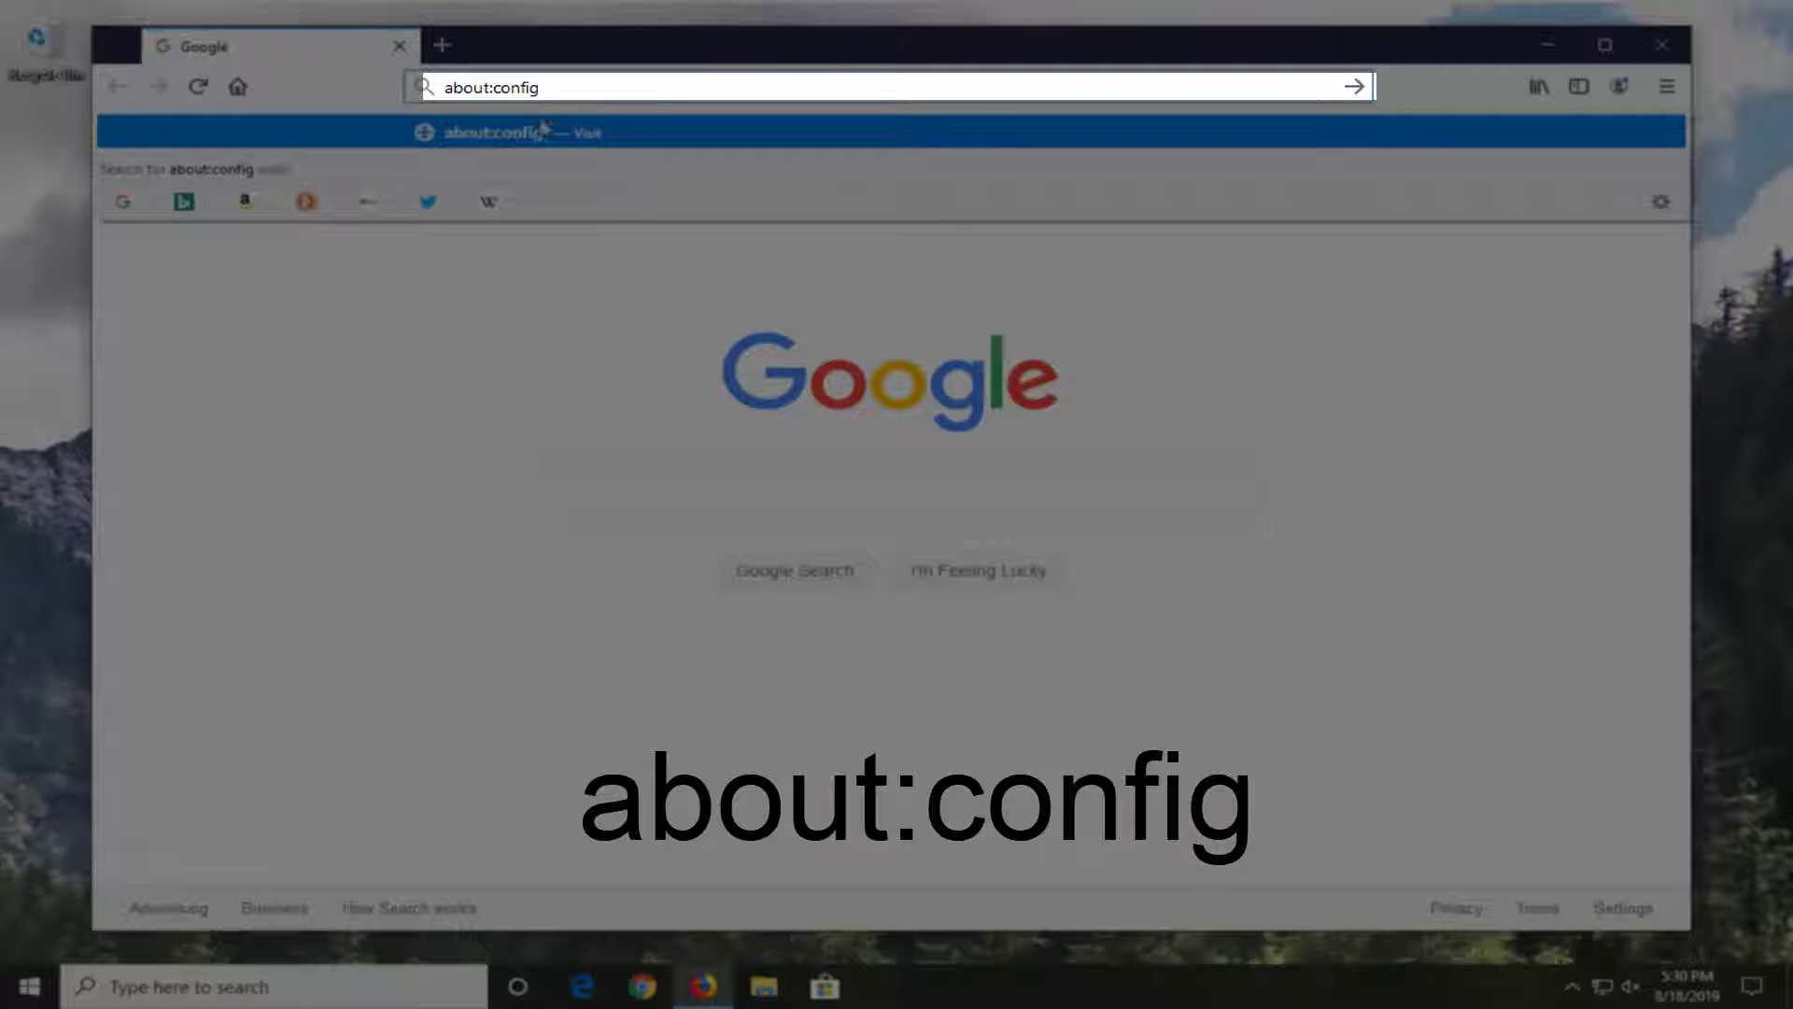
{"action": "key", "text": "Return"}
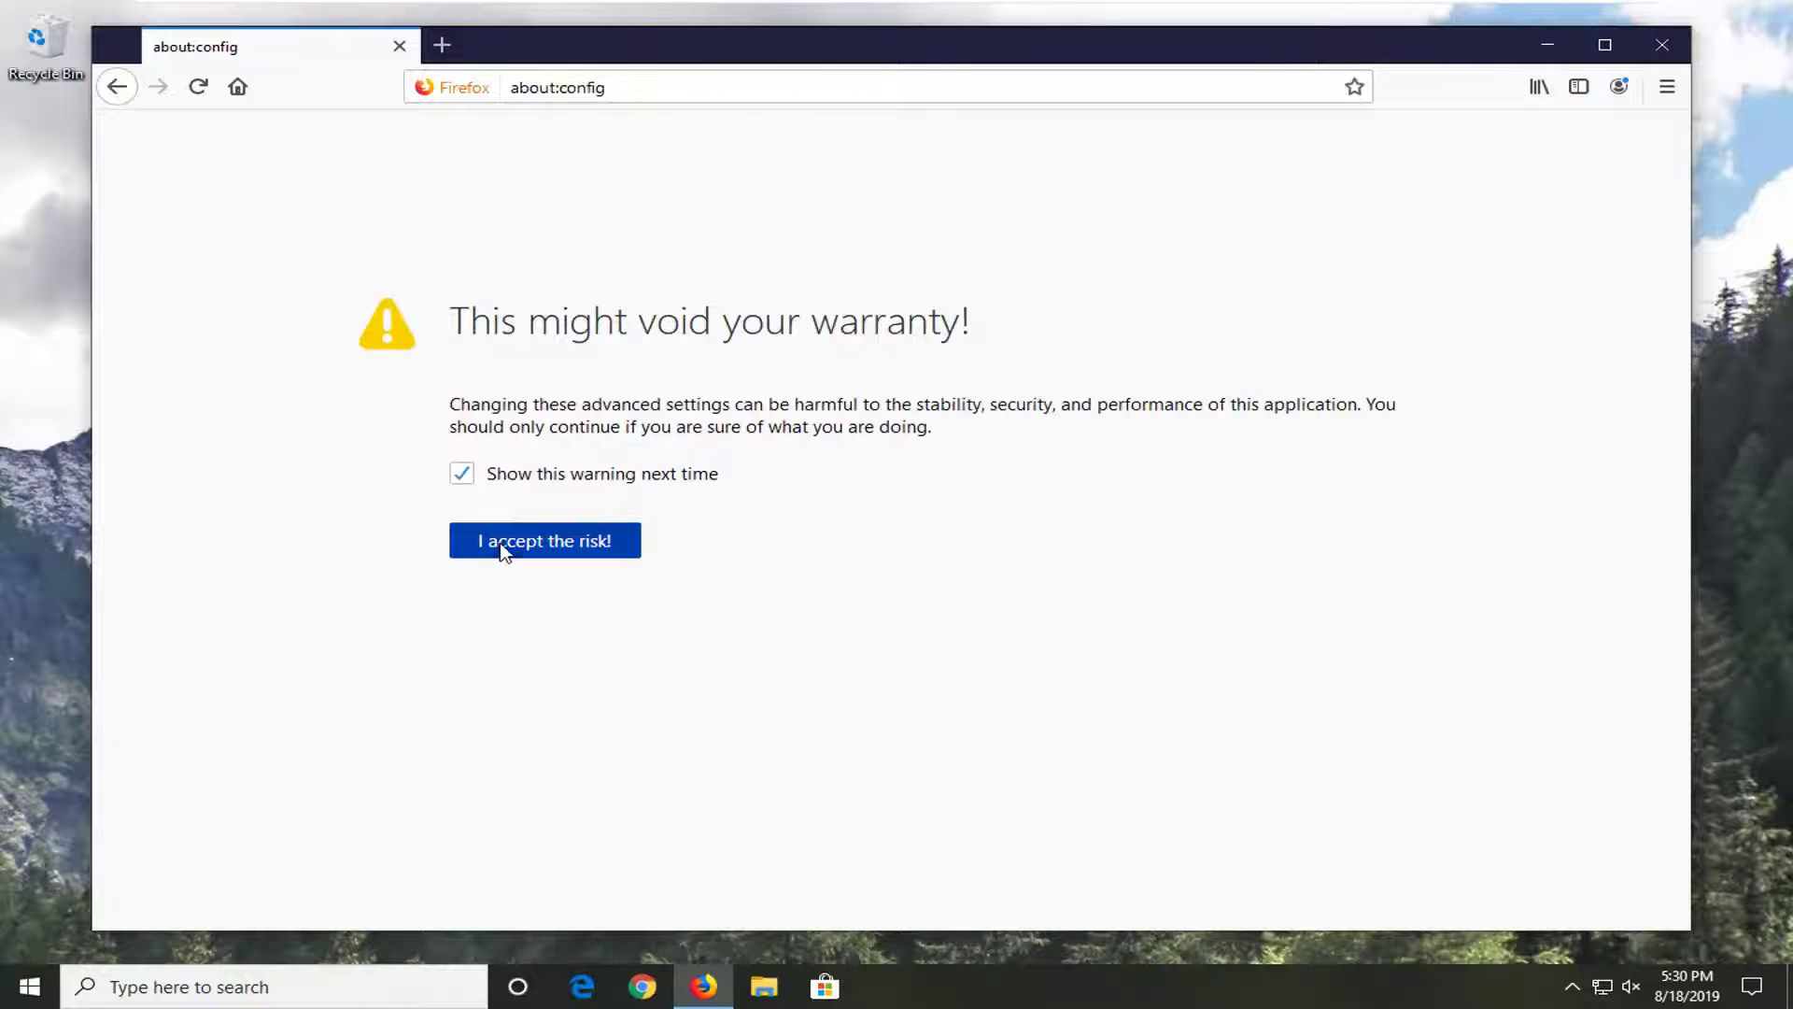
{"action": "left_click", "coordinate": [498, 542]}
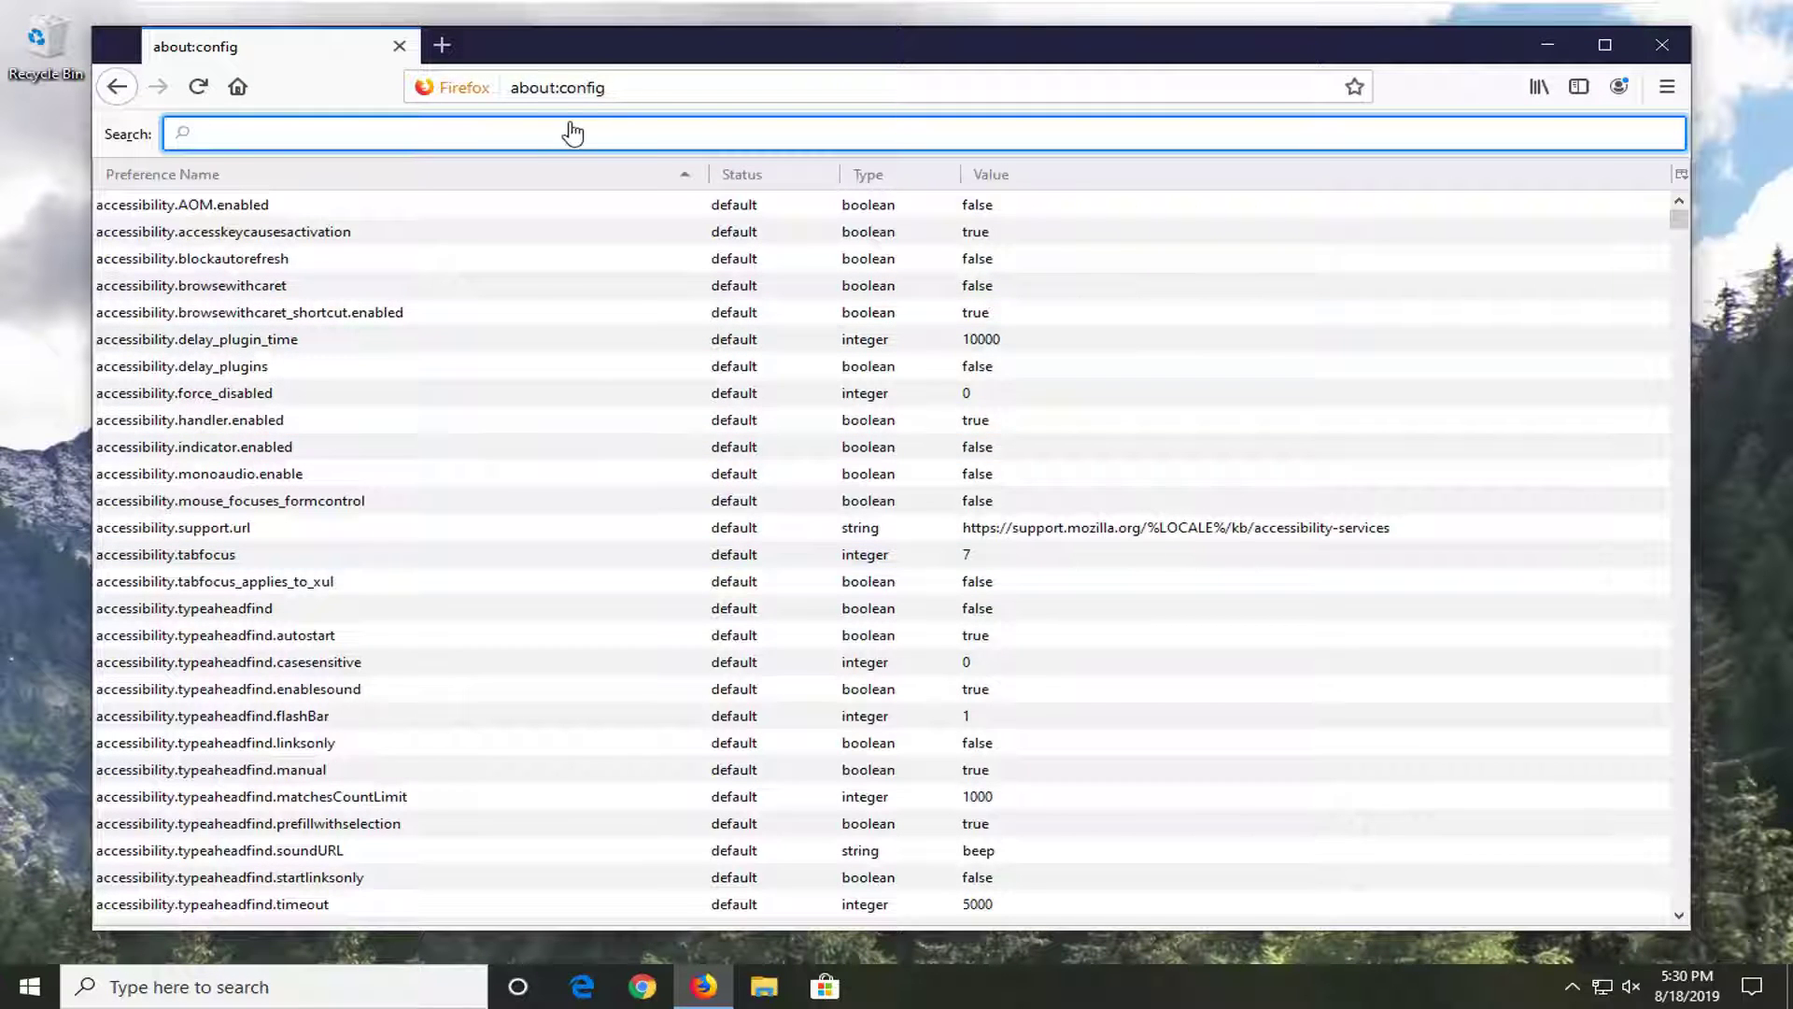
Filter the preferences by 'security.enterprise' to show security.enterprise_roots.enabled.
{"action": "left_click", "coordinate": [170, 135]}
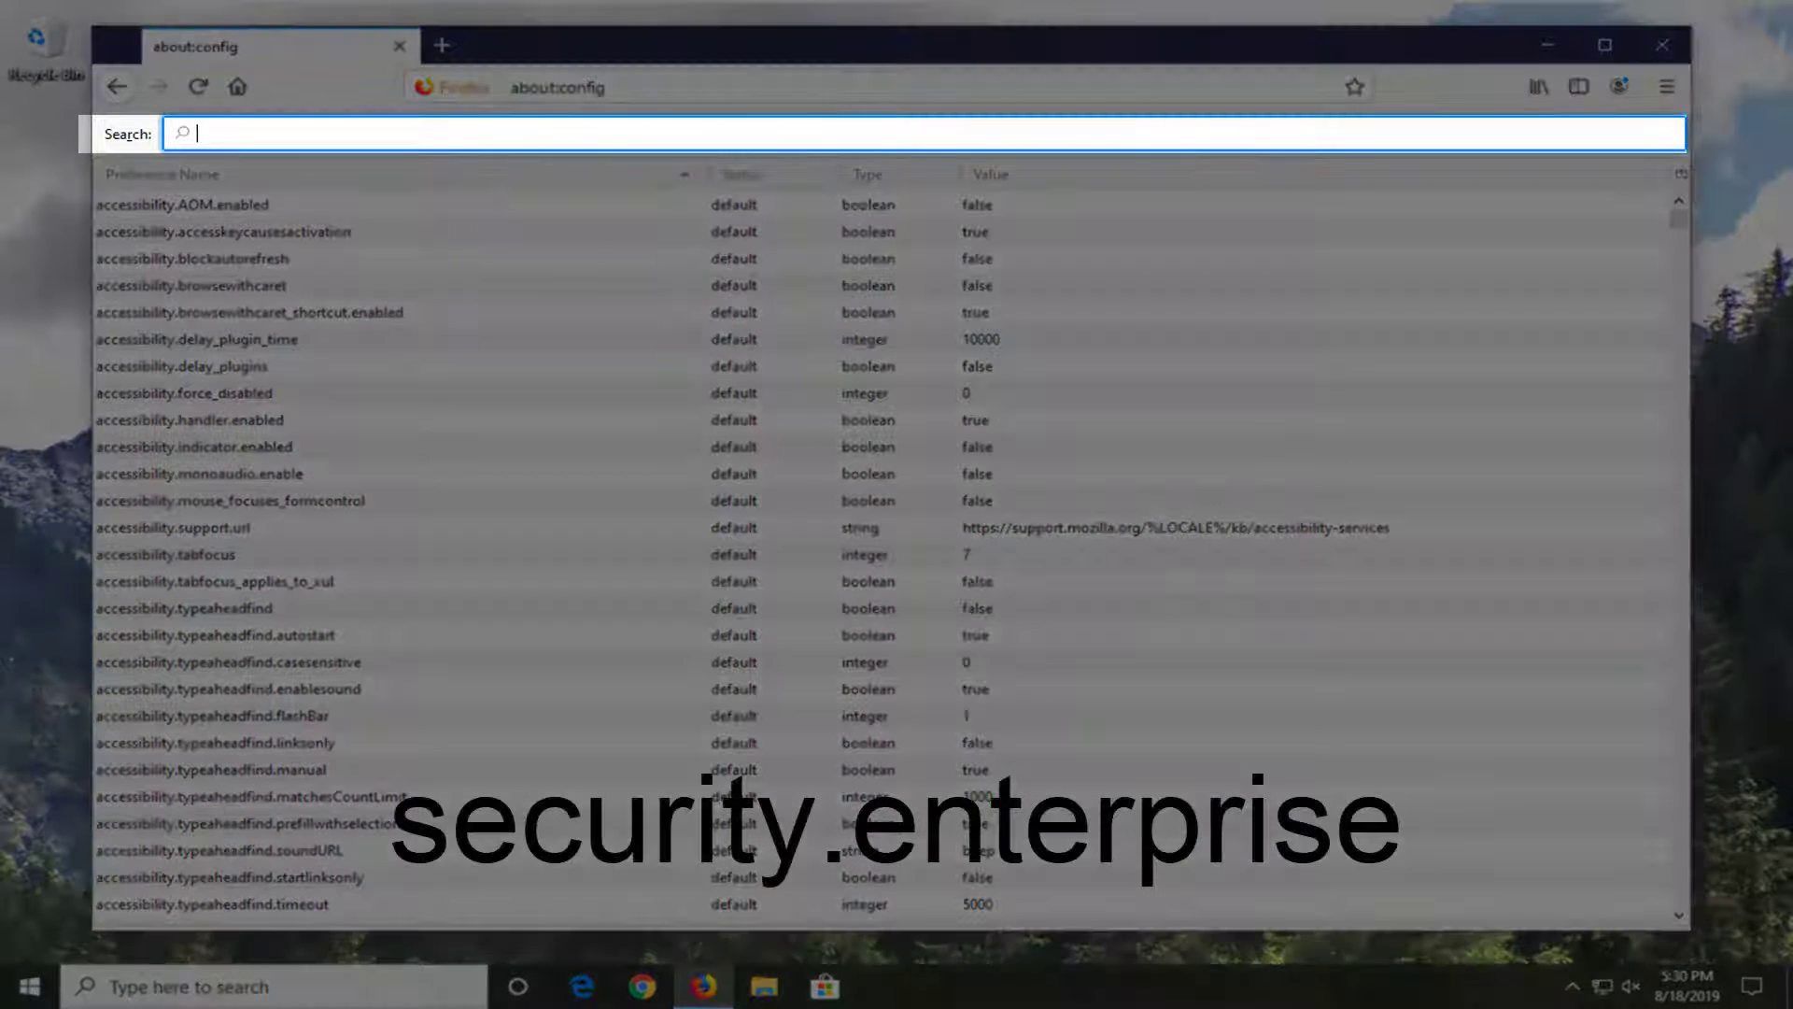
{"action": "type", "text": "security."}
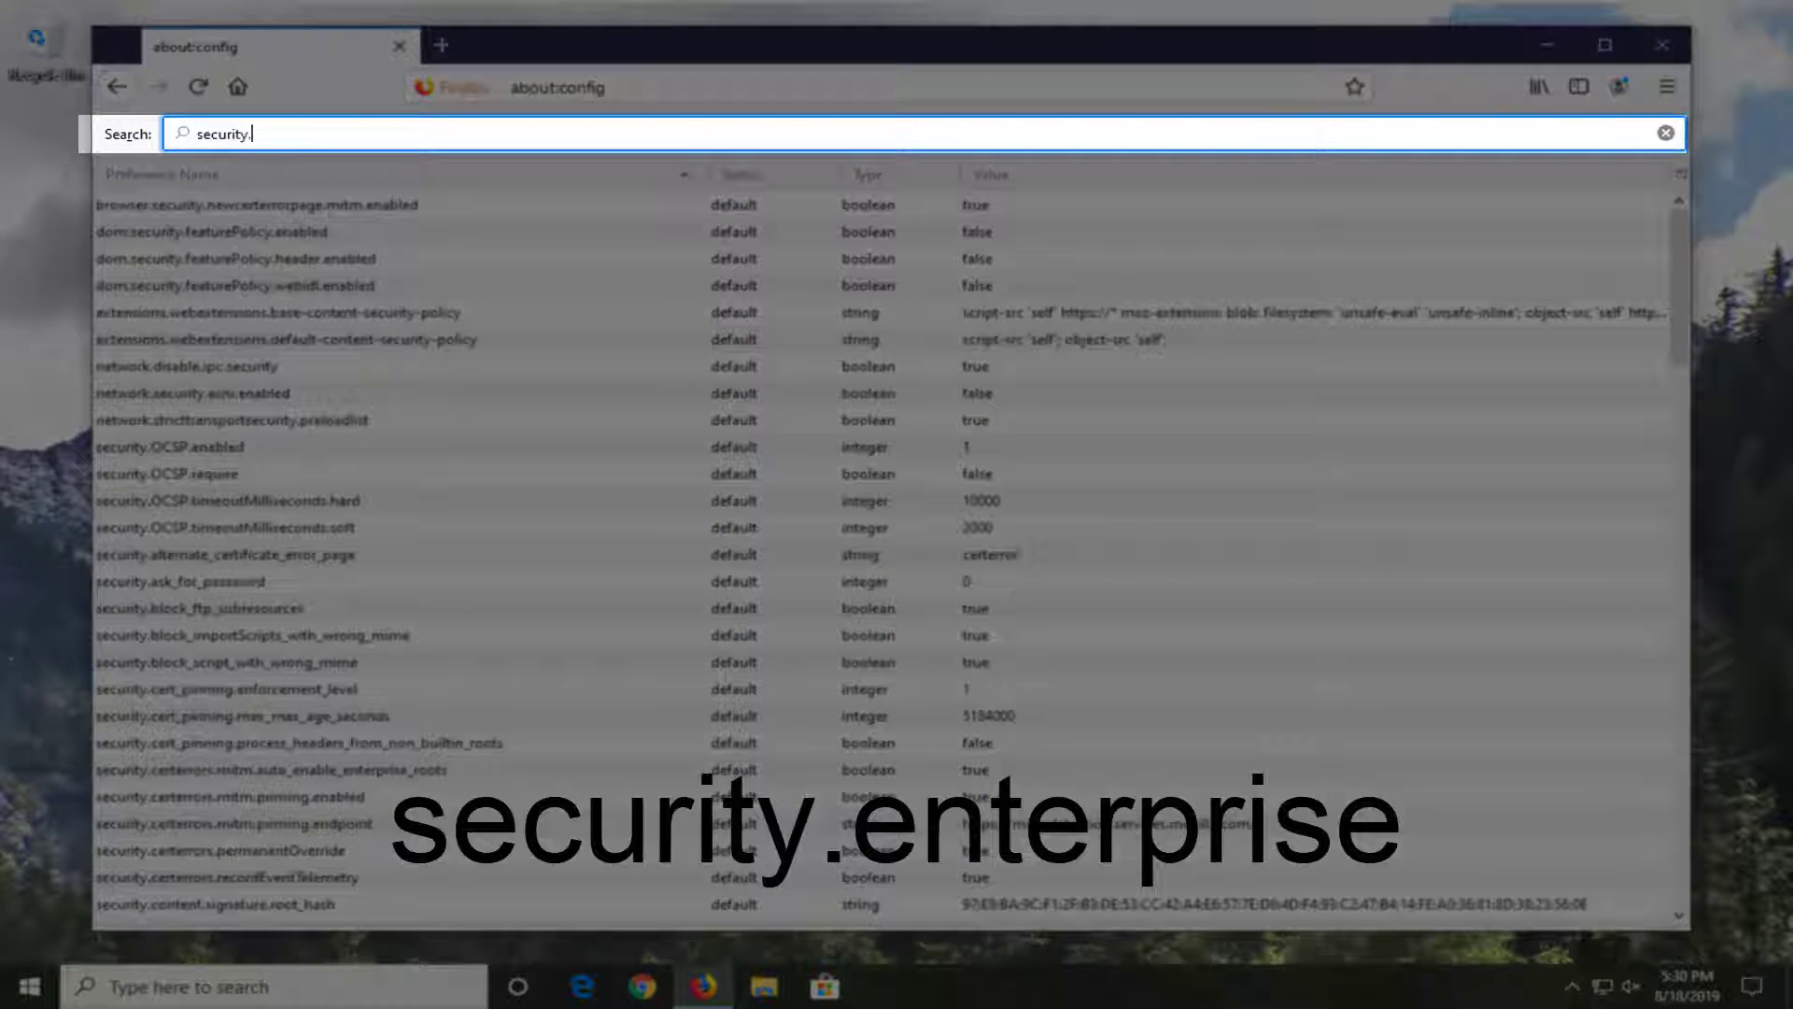
{"action": "type", "text": "enterprise"}
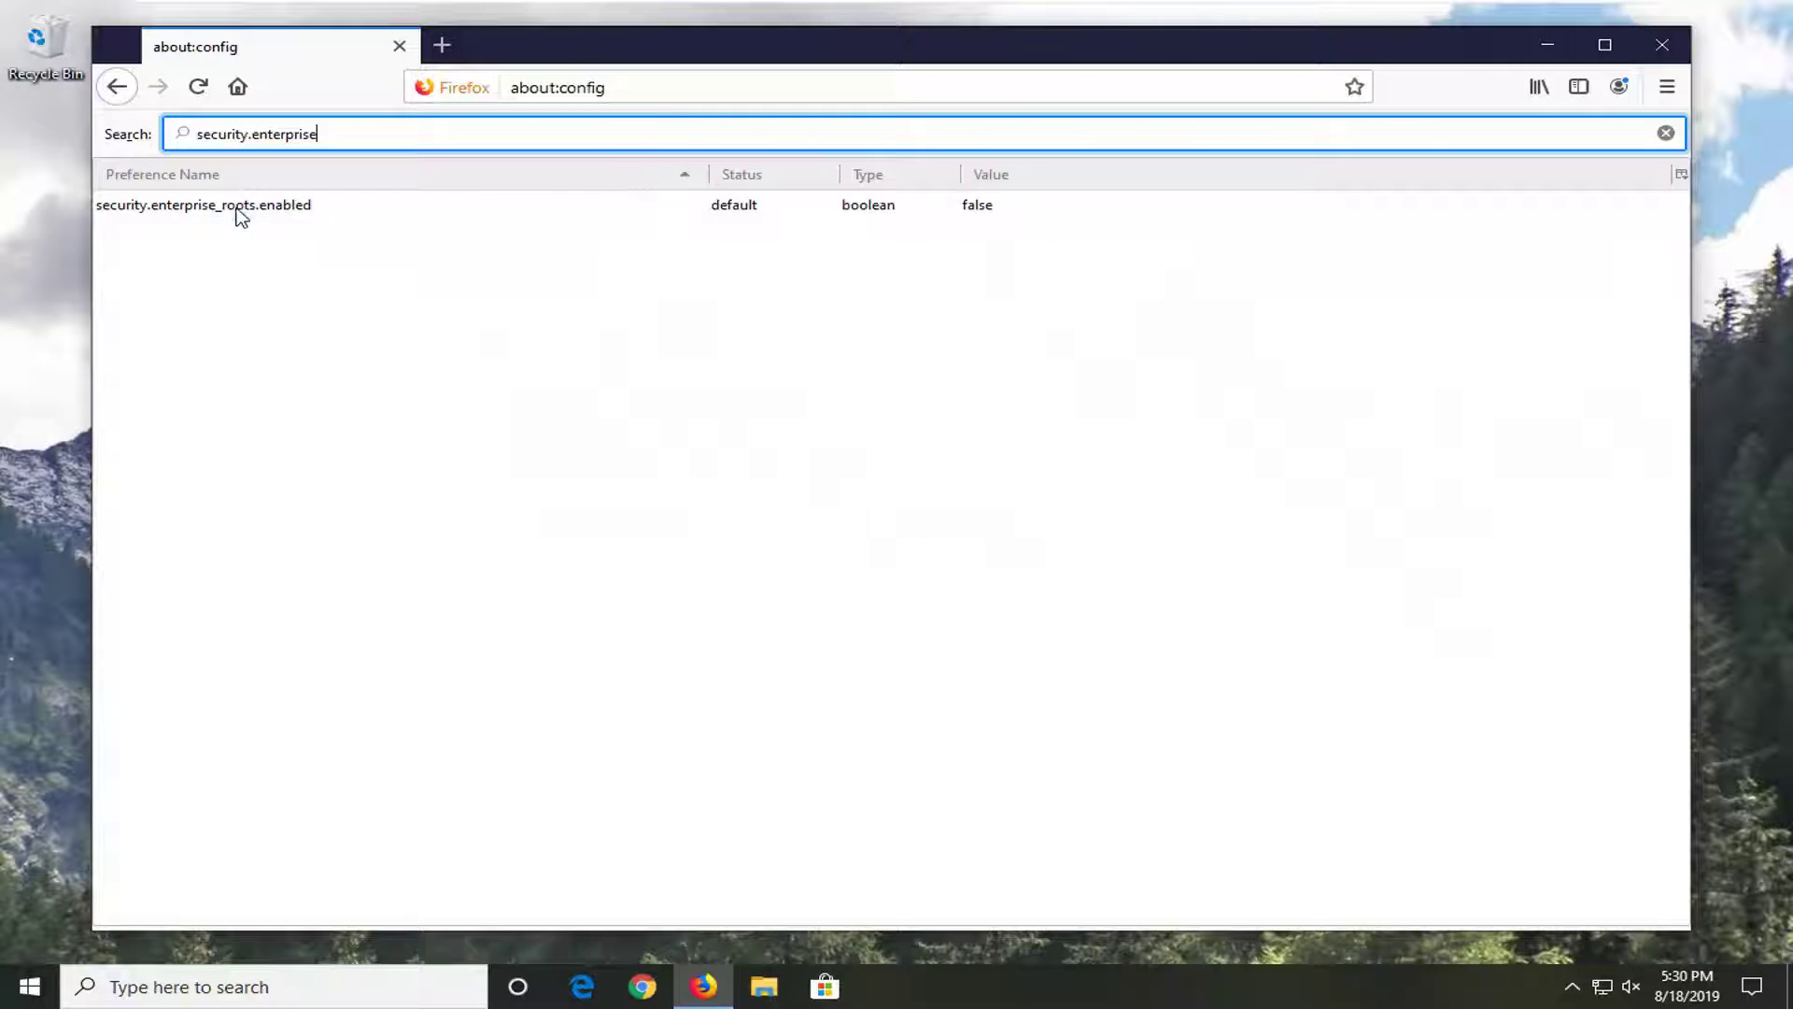
Toggle security.enterprise_roots.enabled from false to true.
{"action": "right_click", "coordinate": [240, 215]}
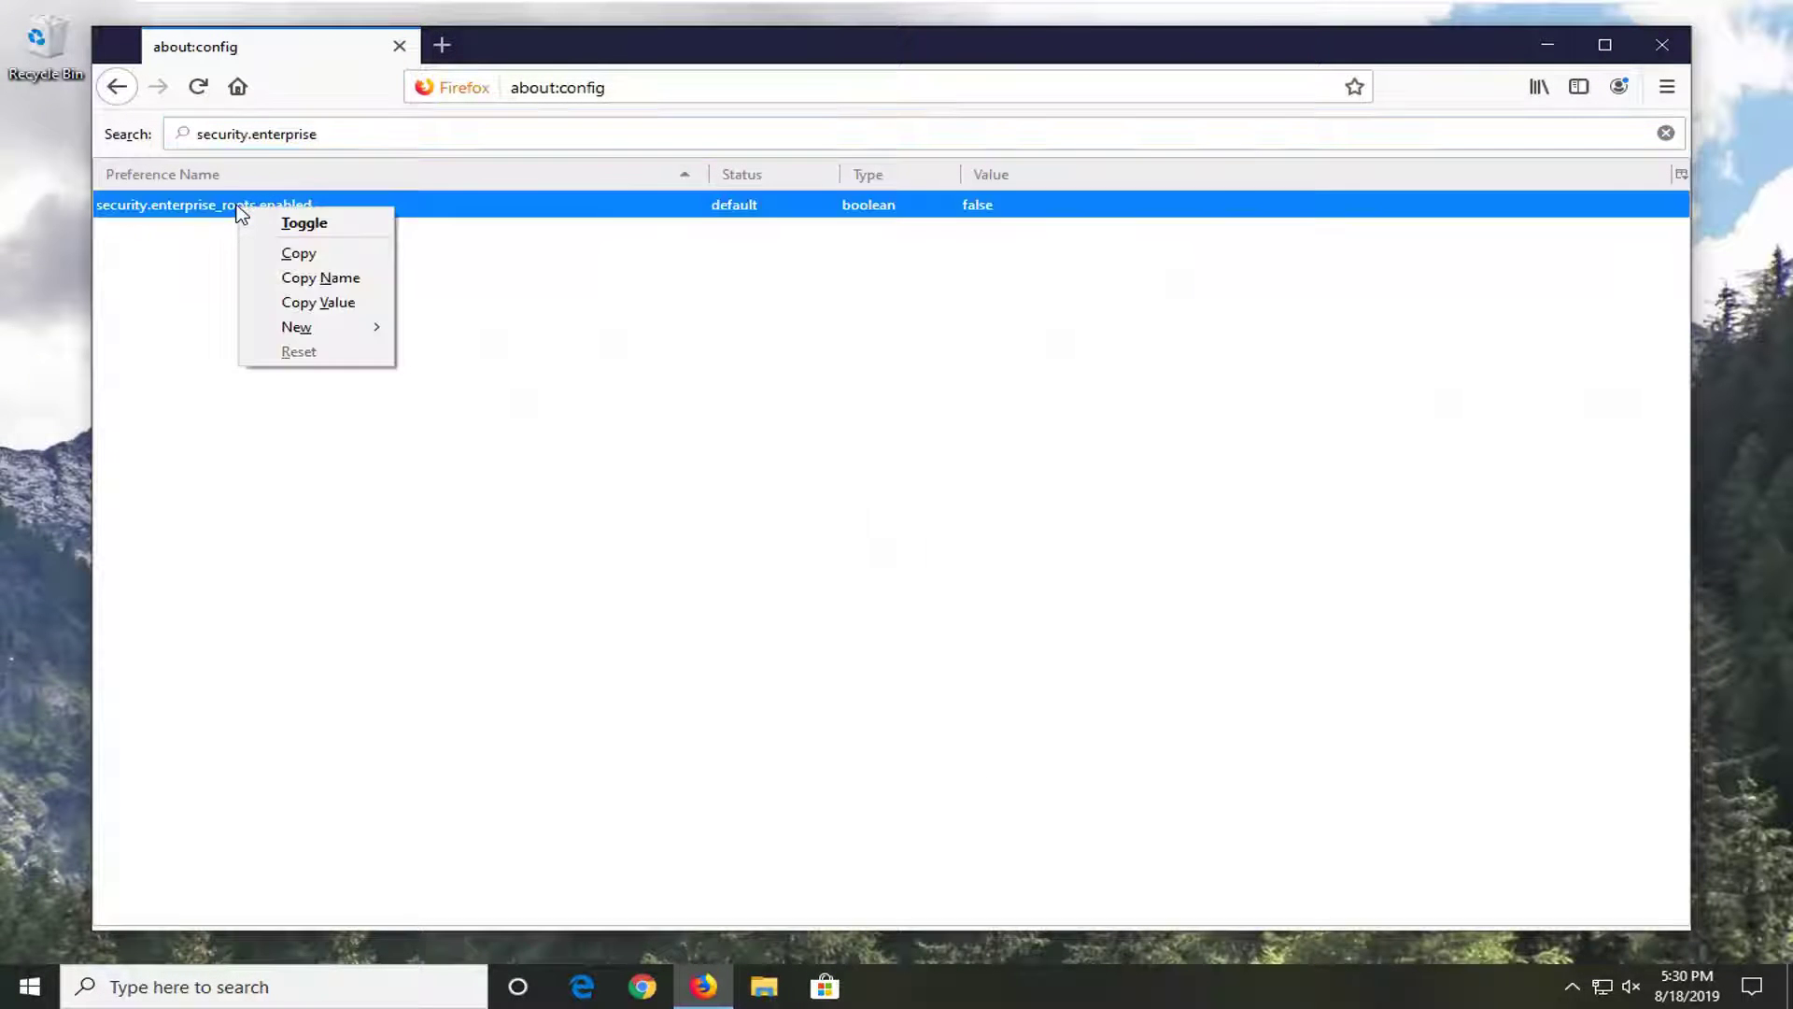
{"action": "left_click", "coordinate": [323, 233]}
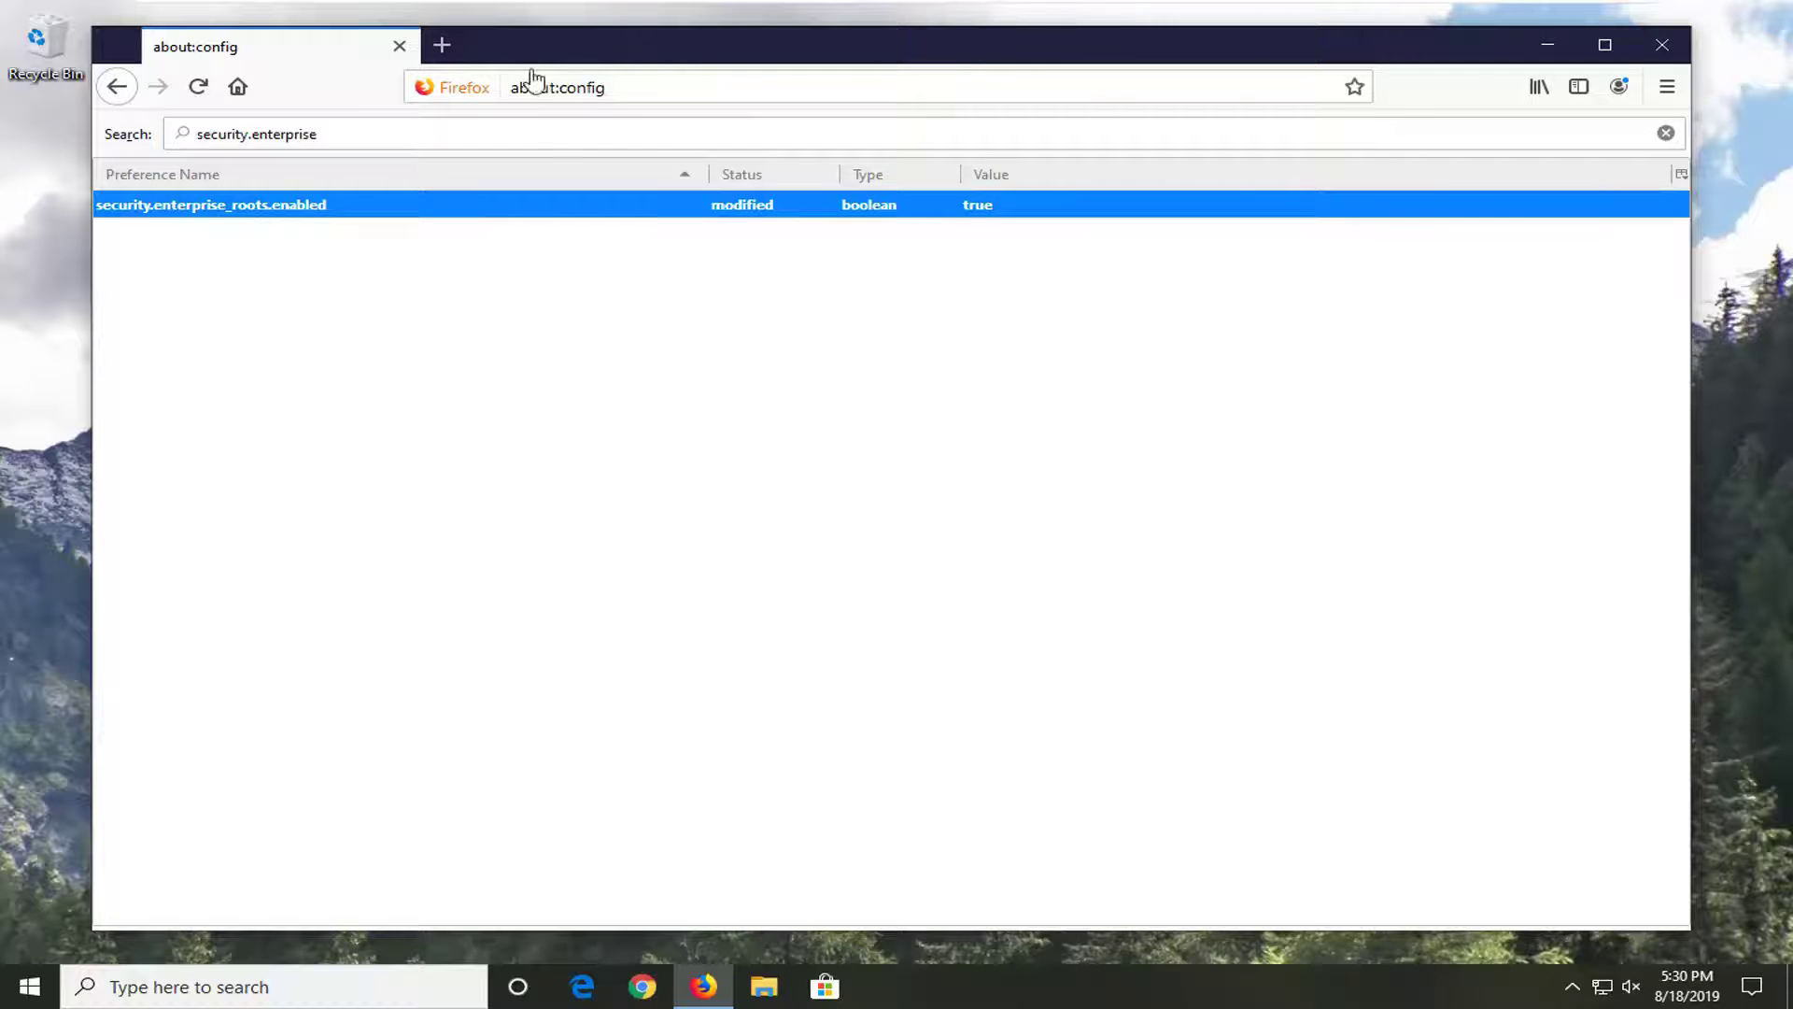
Go to wikipedia.com from the address bar.
{"action": "left_click", "coordinate": [645, 87]}
{"action": "type", "text": "wikipedia.com"}
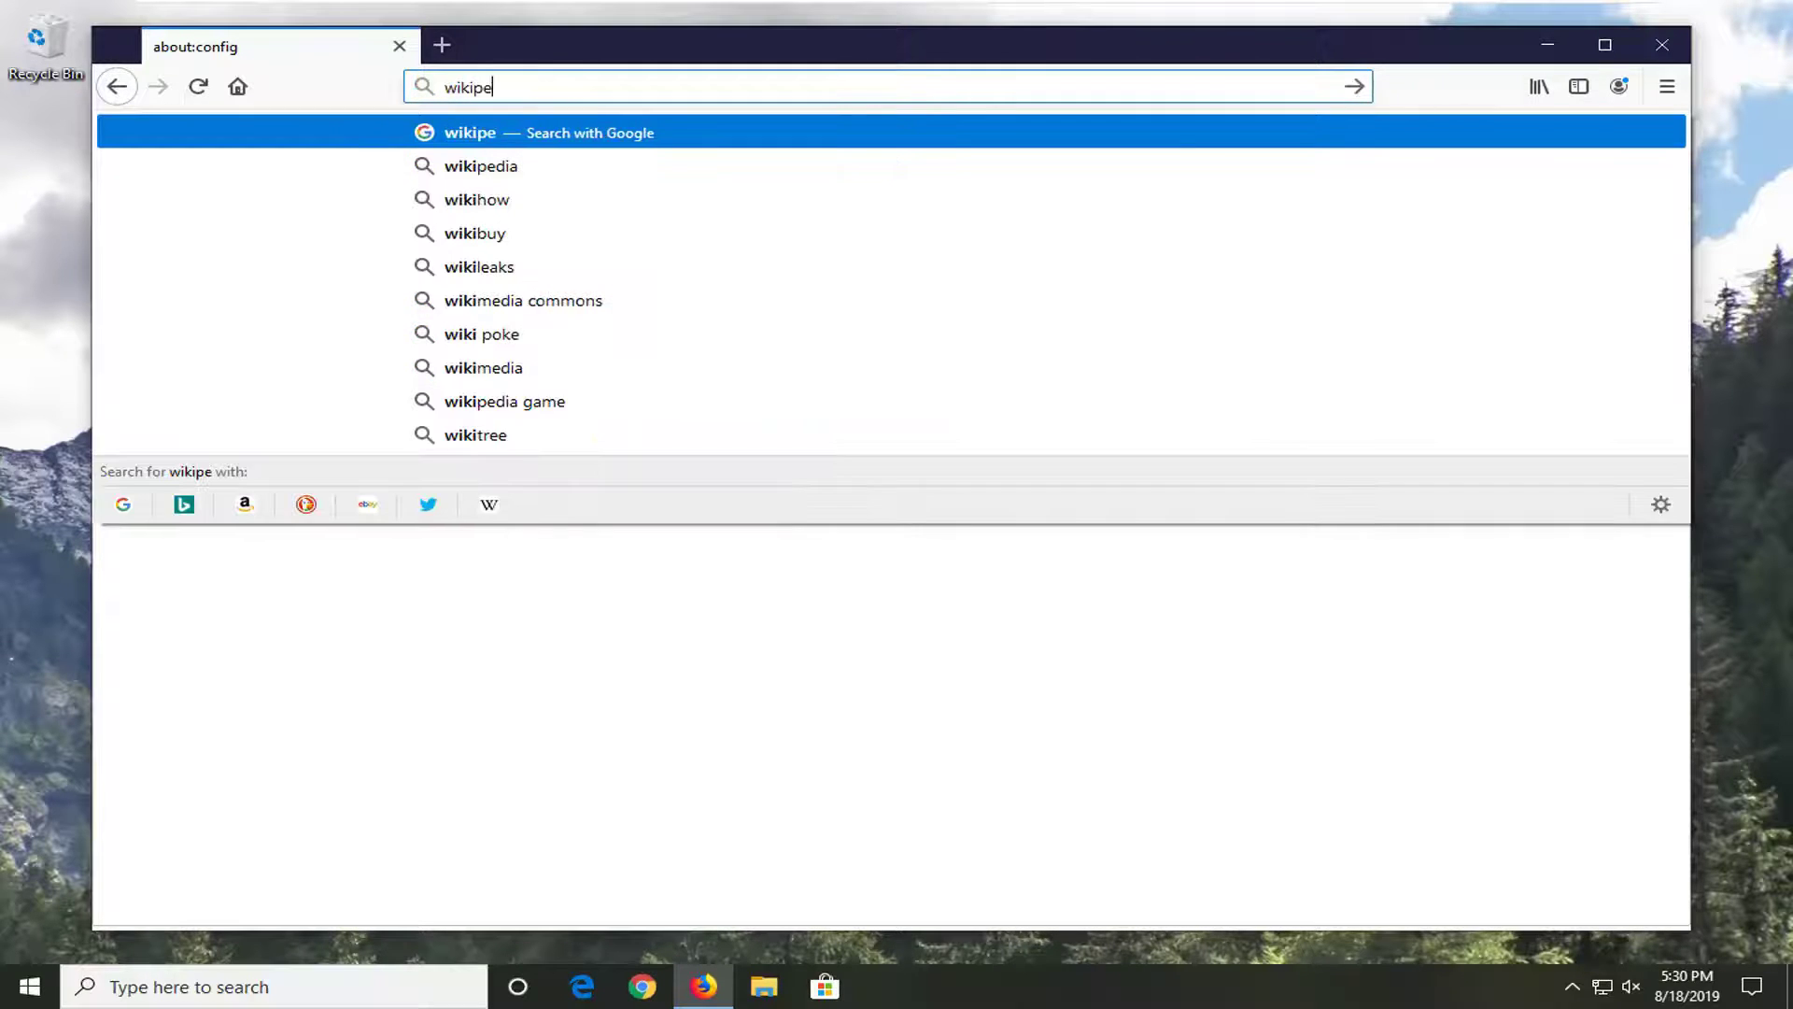